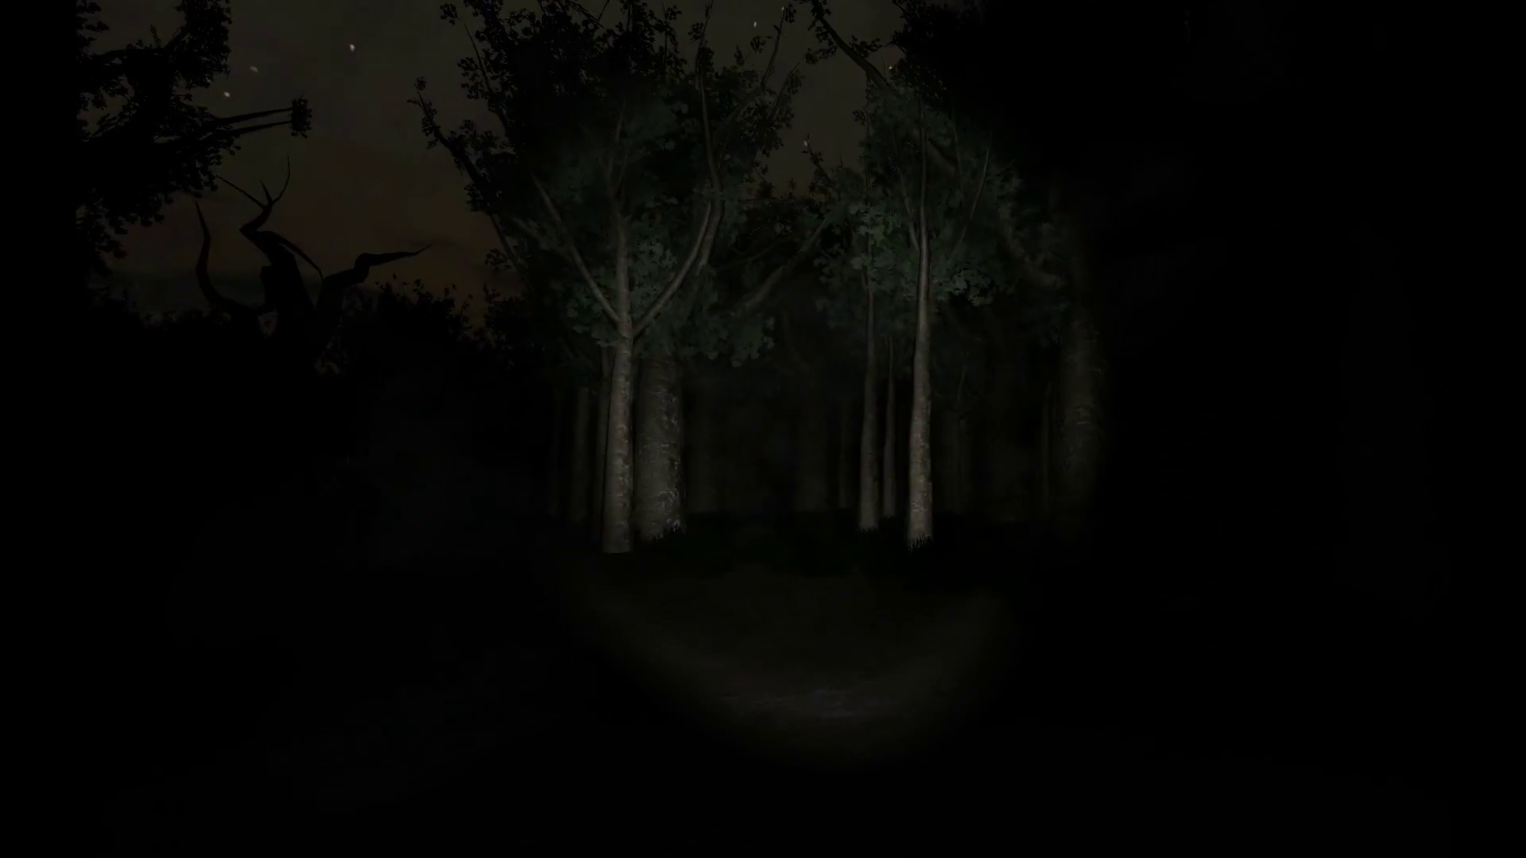
key("w")
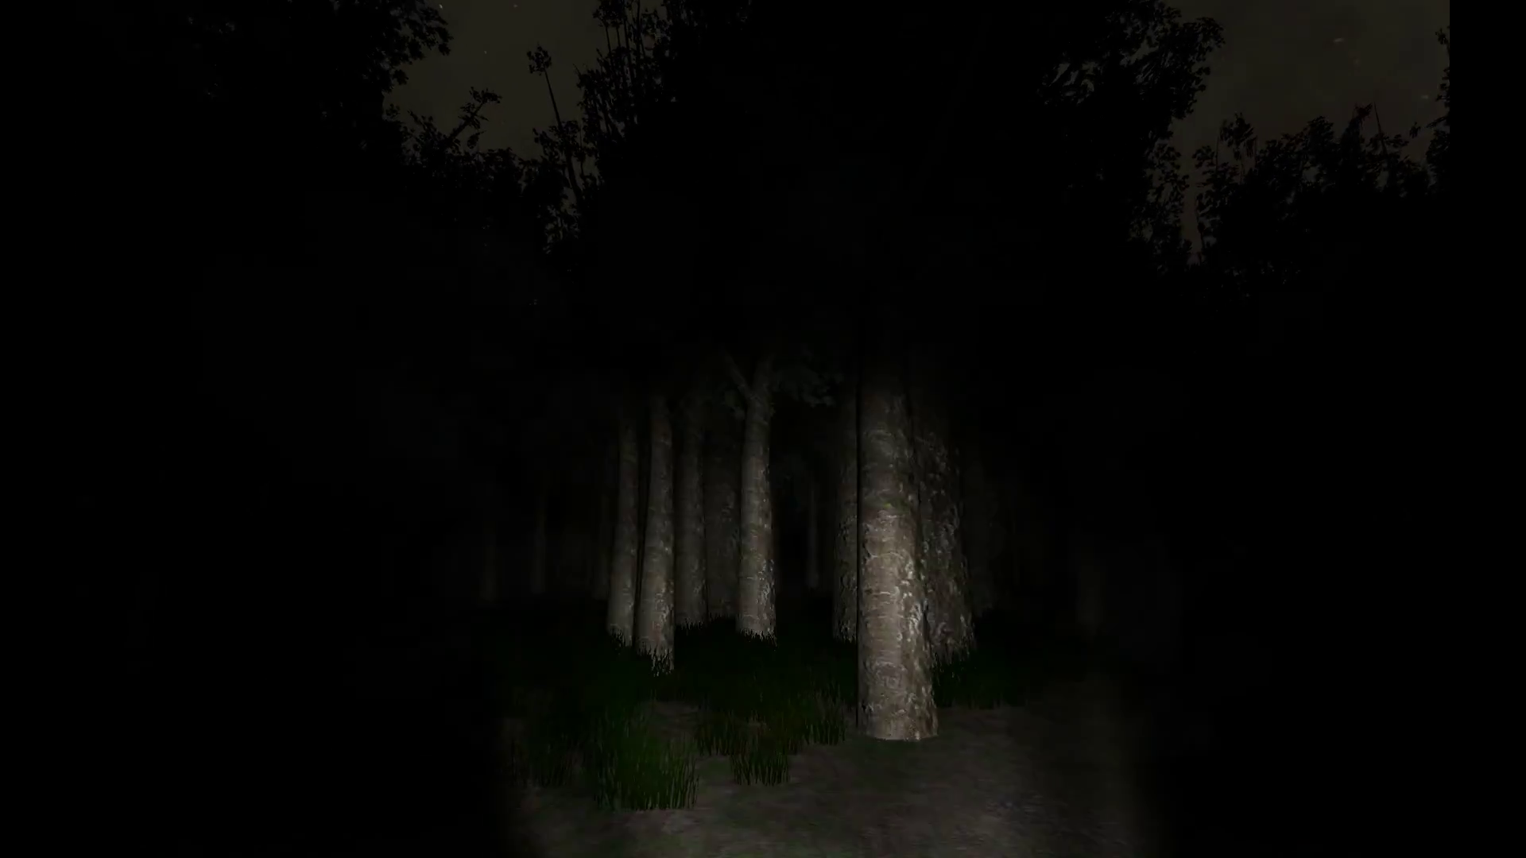